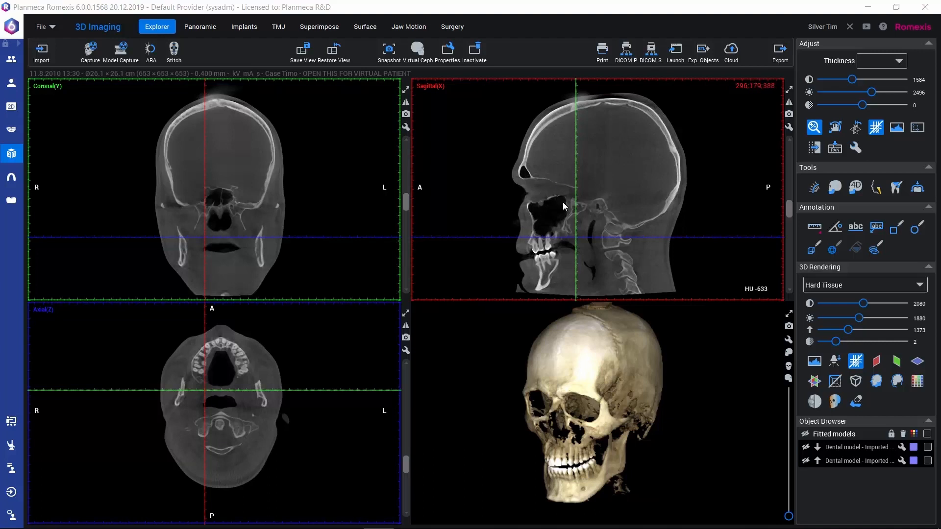
{"action": "left_click", "coordinate": [880, 251]}
{"action": "left_click", "coordinate": [831, 252]}
{"action": "left_click", "coordinate": [832, 251]}
Step: Draw a cubic 3D region of interest about 53 x 53 x 79 mm around the pharyngeal airway on the midline sagittal slice
{"action": "left_click_drag", "start_coordinate": [790, 211], "coordinate": [788, 216]}
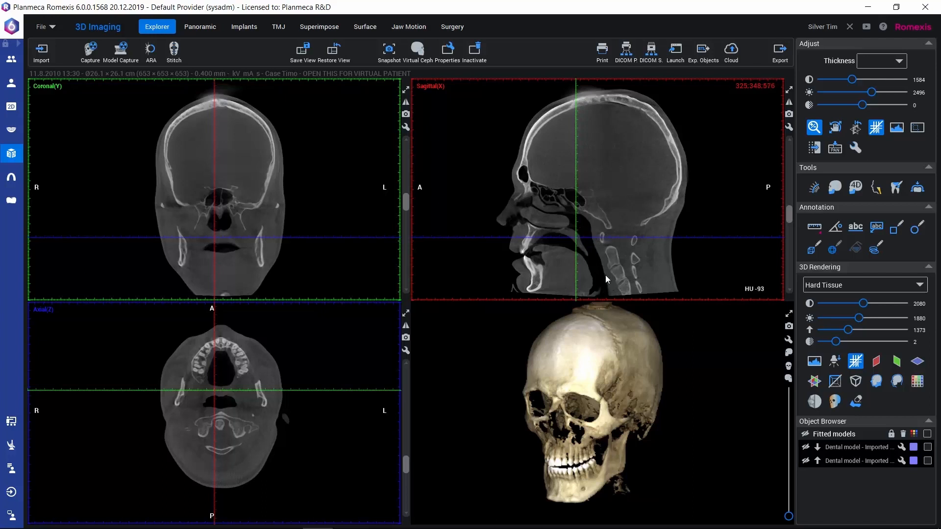
{"action": "left_click", "coordinate": [812, 250]}
{"action": "left_click_drag", "start_coordinate": [575, 233], "coordinate": [619, 296]}
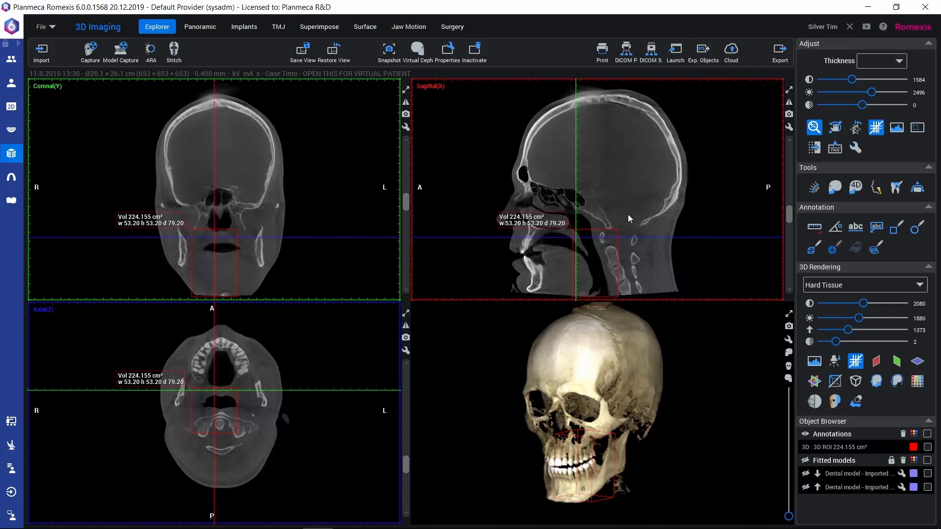
Step: Centre the region box over the airway in the coronal view and enlarge it to about 54.4 x 53.2 x 81.2 mm
{"action": "left_click", "coordinate": [236, 262]}
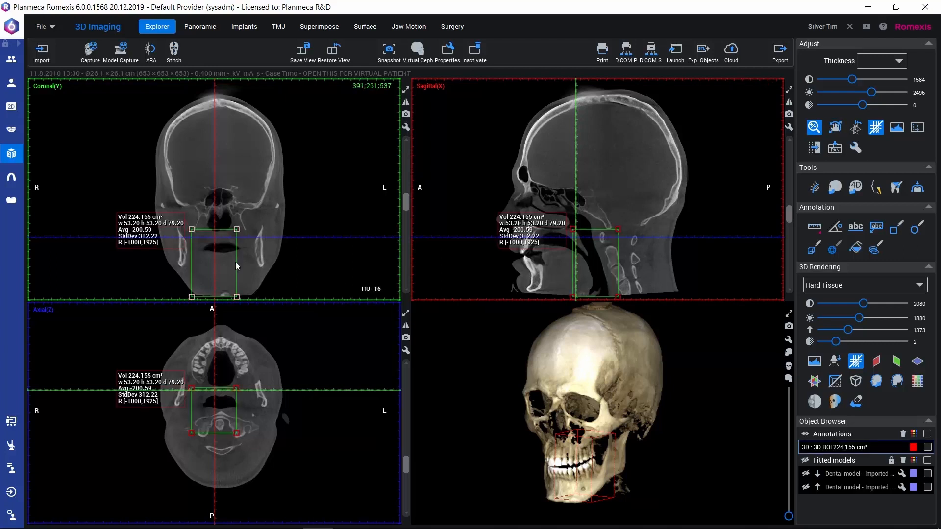
{"action": "left_click_drag", "start_coordinate": [235, 262], "coordinate": [241, 262]}
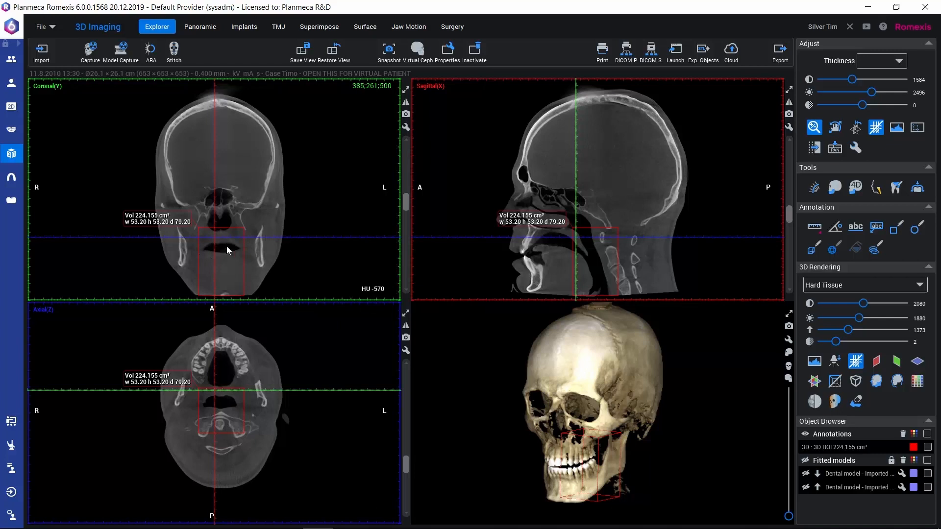
{"action": "left_click", "coordinate": [207, 227]}
{"action": "left_click", "coordinate": [199, 229]}
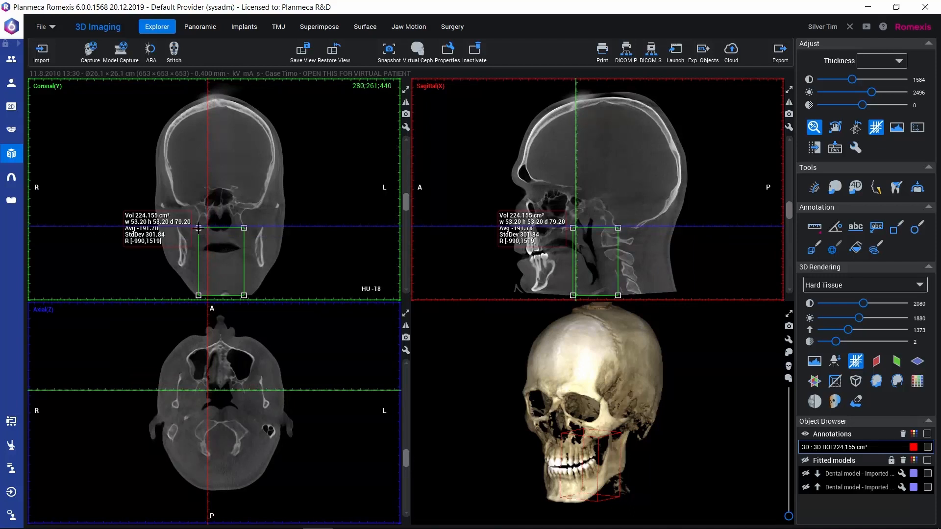
{"action": "left_click_drag", "start_coordinate": [199, 228], "coordinate": [197, 226]}
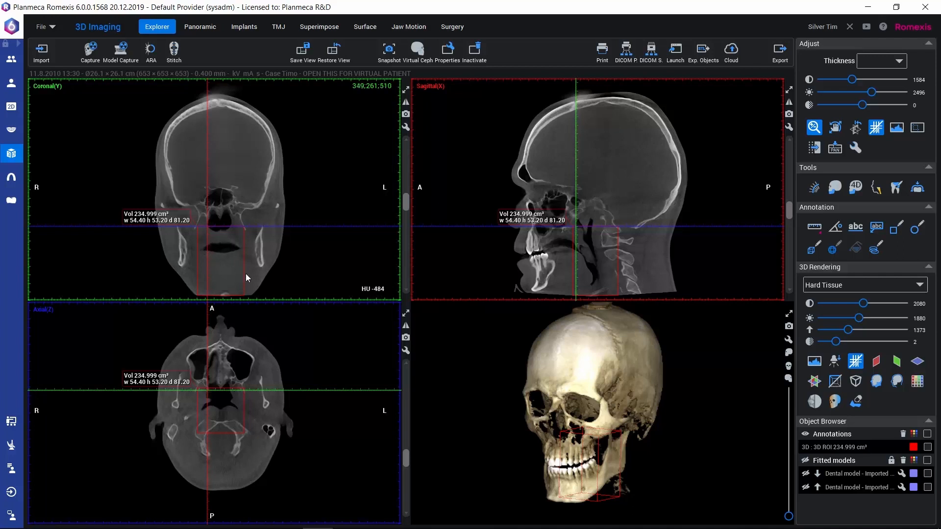
Step: Check the region box against the airway on the axial, coronal and midline sagittal slices, and select the box
{"action": "mouse_move", "coordinate": [408, 460]}
{"action": "left_mouse_down"}
{"action": "mouse_move", "coordinate": [389, 498]}
{"action": "mouse_move", "coordinate": [394, 470]}
{"action": "left_mouse_up"}
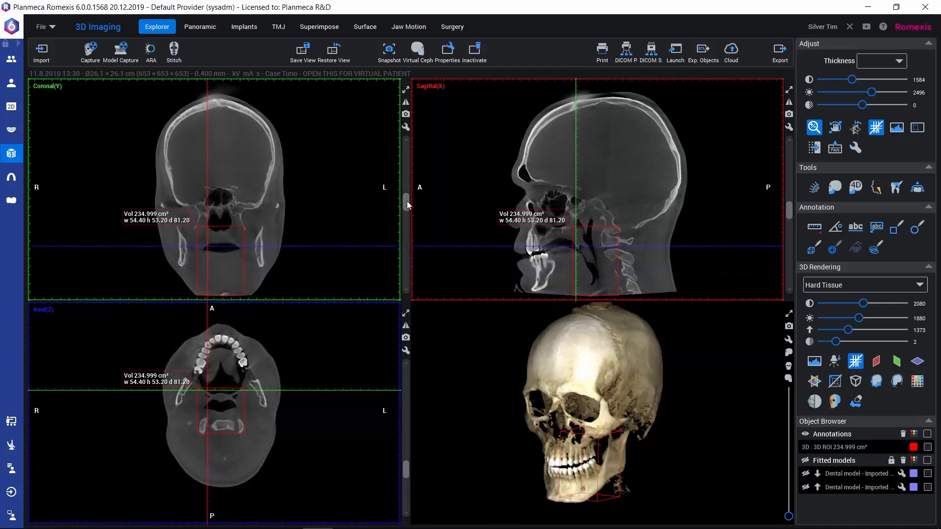
{"action": "left_click_drag", "start_coordinate": [406, 201], "coordinate": [406, 213]}
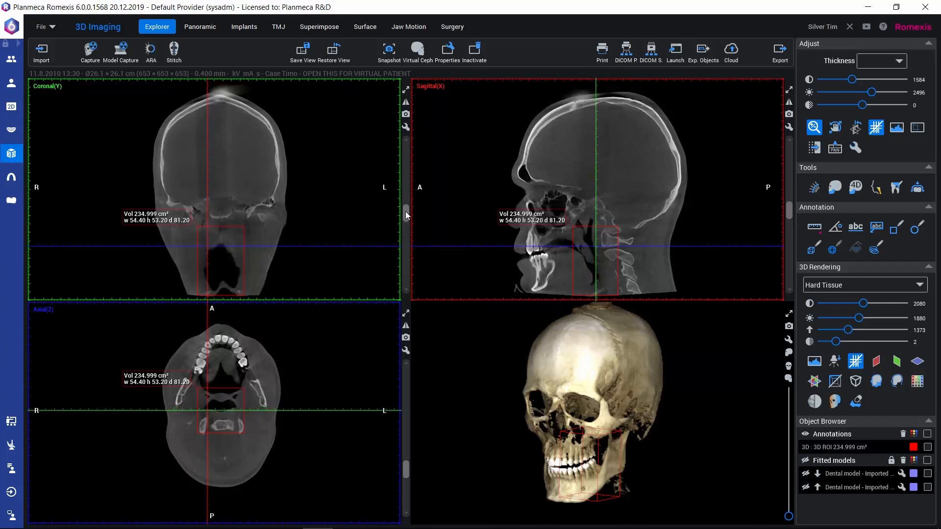
{"action": "left_click_drag", "start_coordinate": [789, 211], "coordinate": [786, 215]}
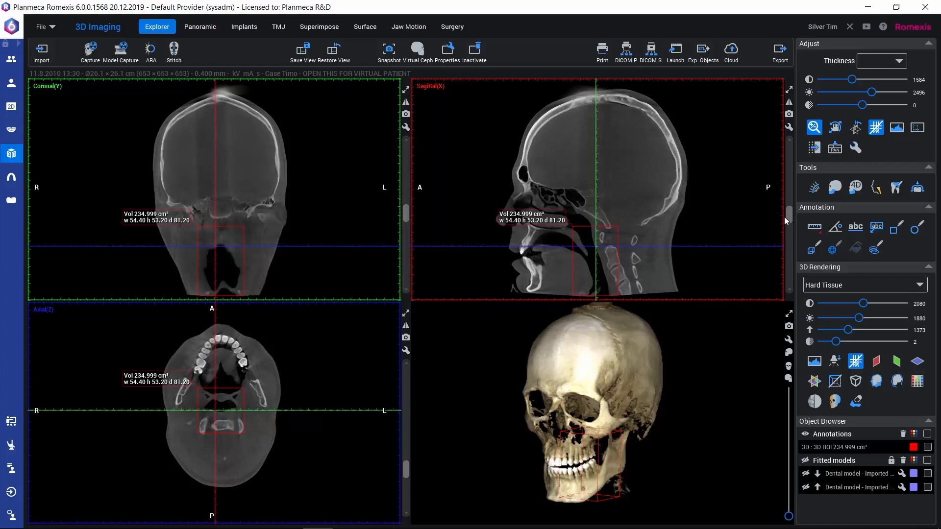
{"action": "left_click", "coordinate": [612, 227]}
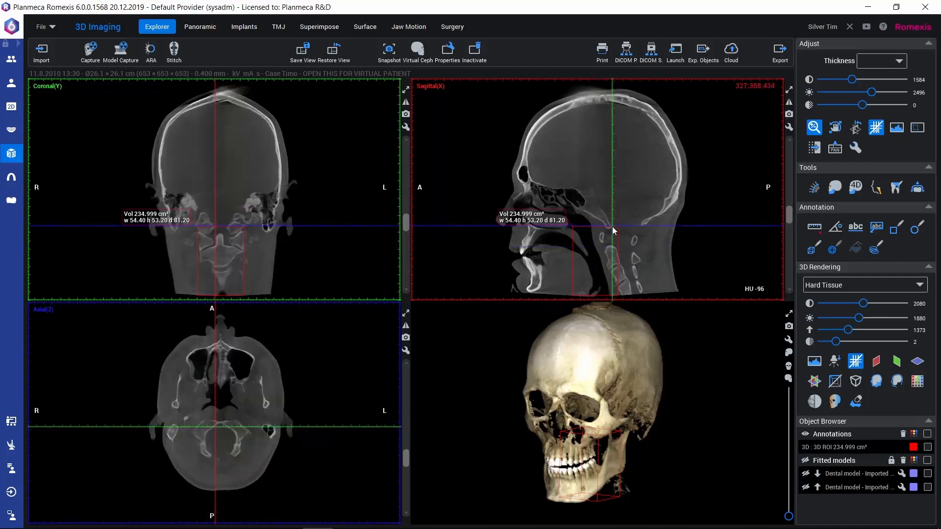
{"action": "left_click", "coordinate": [609, 227]}
{"action": "left_click_drag", "start_coordinate": [610, 227], "coordinate": [618, 240]}
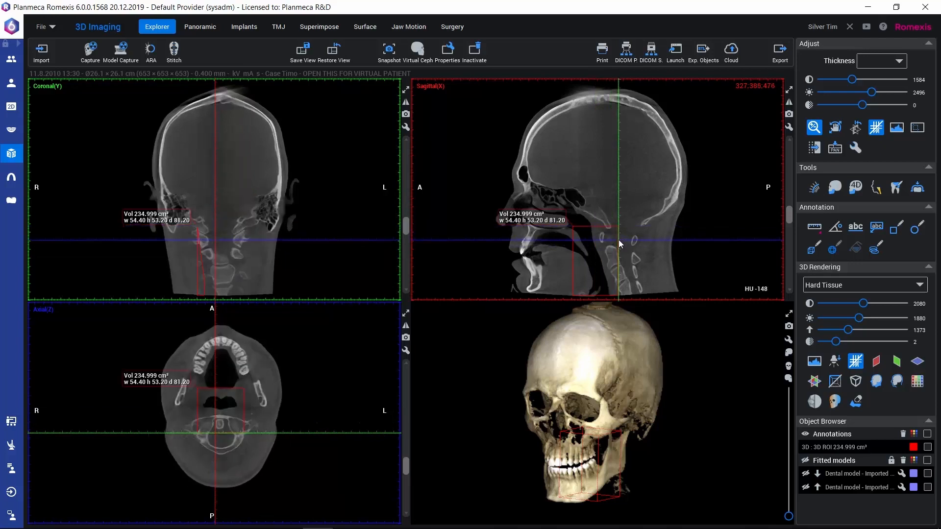
{"action": "left_click", "coordinate": [613, 226]}
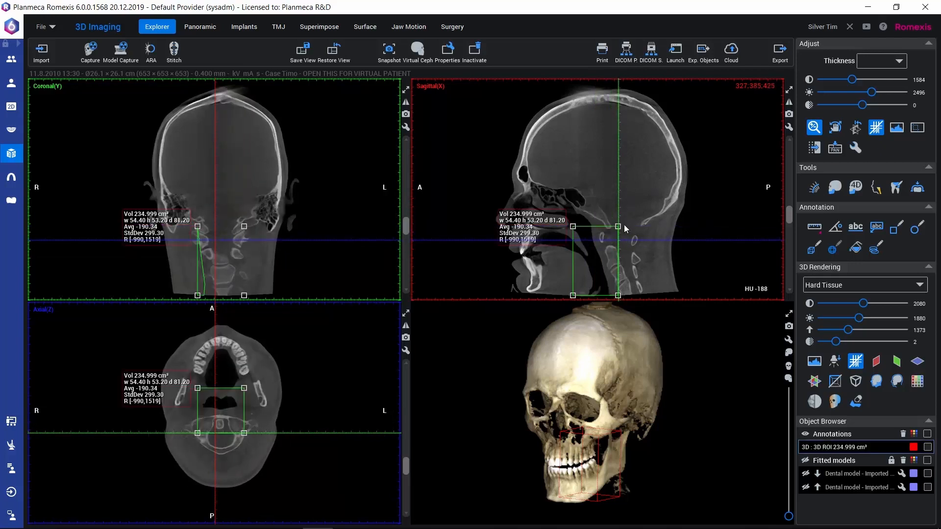
Step: Grow a 3D region with the Air Cavity preset from a seed point in the airway on the sagittal slice
{"action": "left_click", "coordinate": [855, 249]}
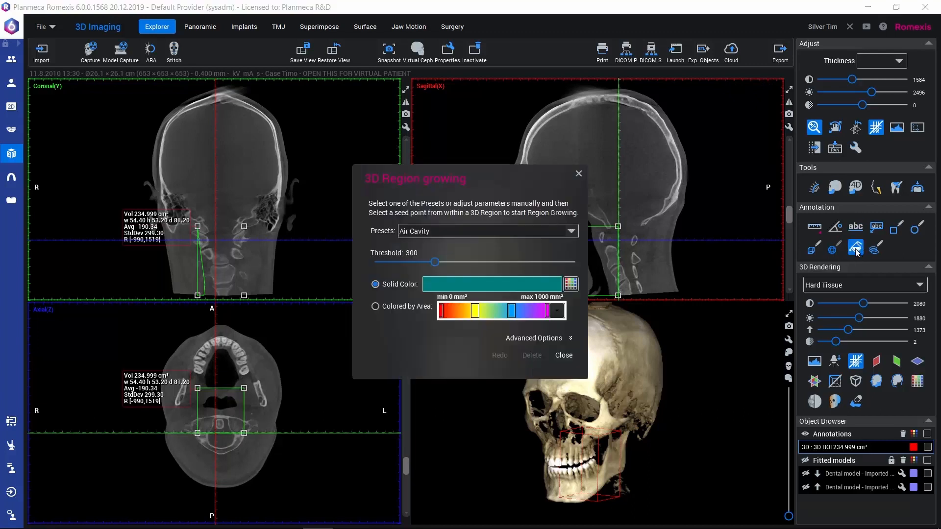
{"action": "left_click_drag", "start_coordinate": [500, 180], "coordinate": [403, 99]}
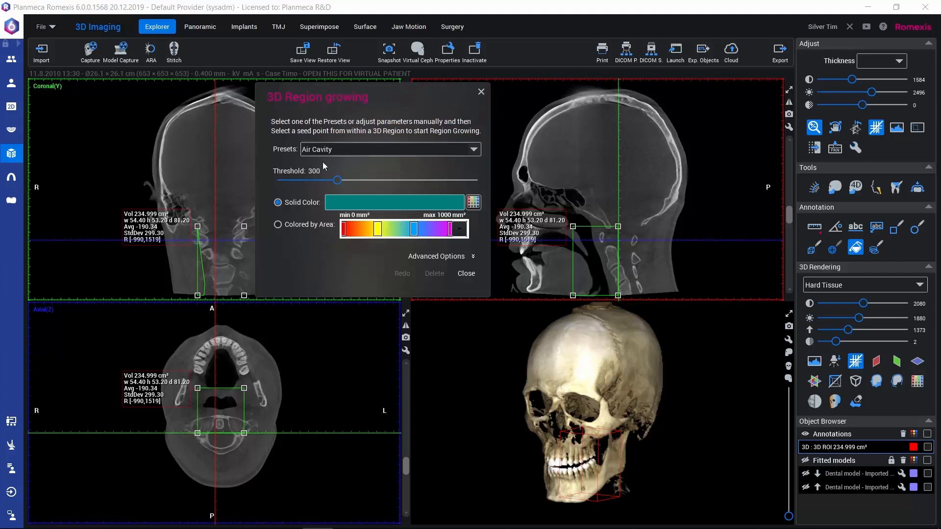
{"action": "left_click", "coordinate": [475, 150]}
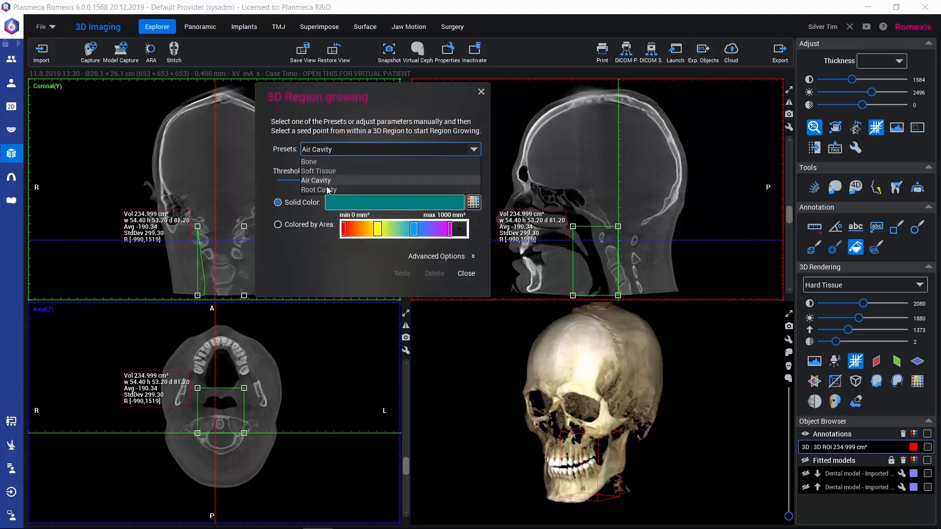
{"action": "left_click", "coordinate": [475, 151]}
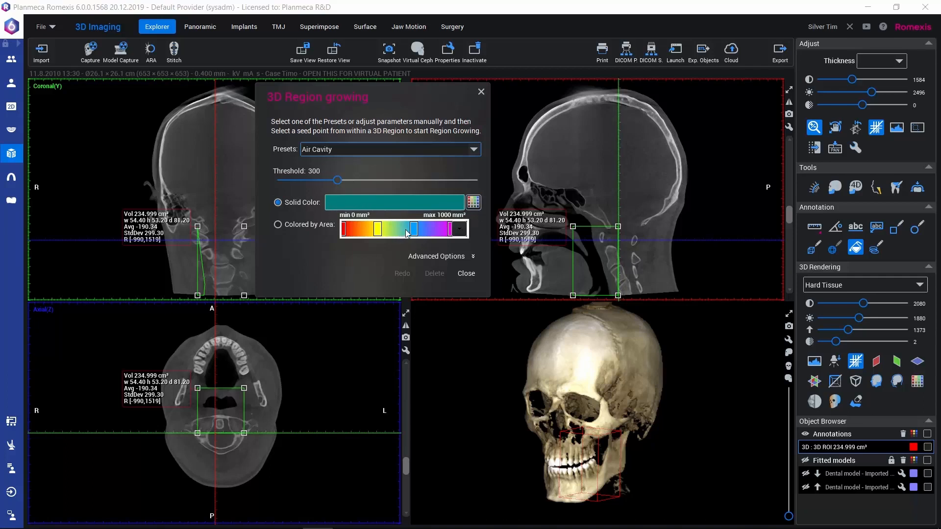
{"action": "left_click", "coordinate": [596, 269]}
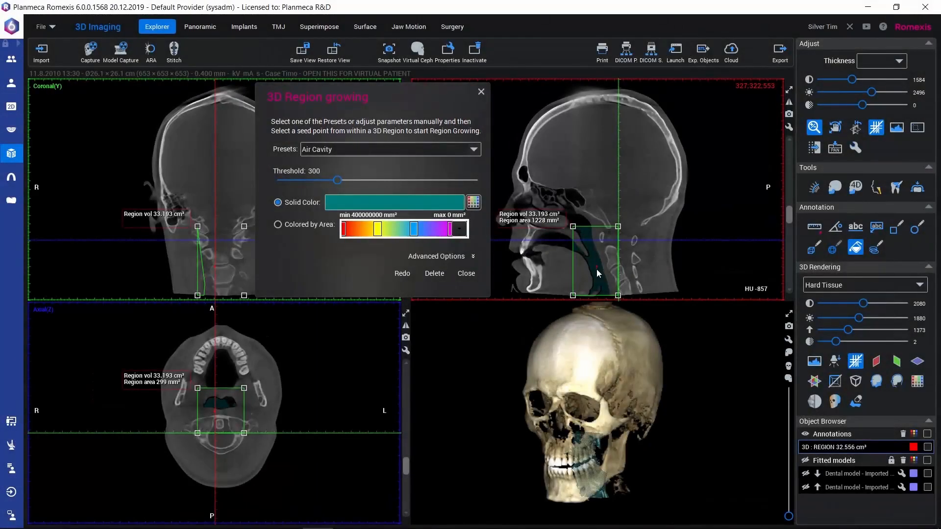
Step: Regrow the airway region coloured by area with a threshold of 330, and close the region growing settings
{"action": "left_click_drag", "start_coordinate": [557, 395], "coordinate": [510, 390]}
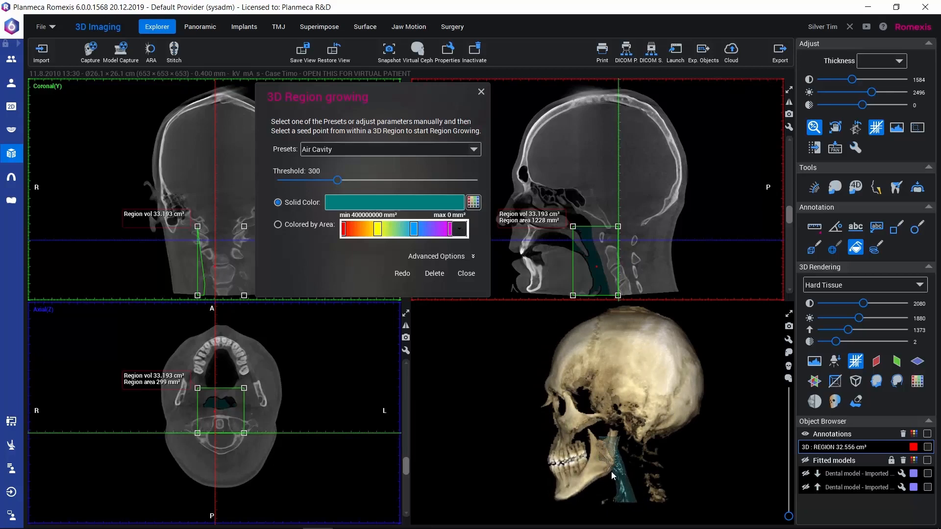
{"action": "mouse_move", "coordinate": [564, 450]}
{"action": "left_mouse_down"}
{"action": "mouse_move", "coordinate": [726, 461]}
{"action": "mouse_move", "coordinate": [566, 457]}
{"action": "left_mouse_up"}
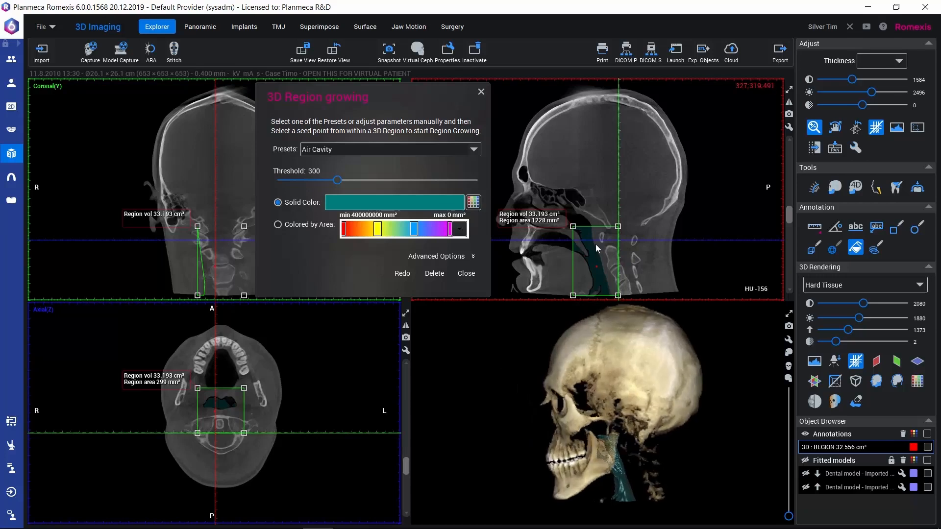
{"action": "left_click_drag", "start_coordinate": [402, 101], "coordinate": [648, 282]}
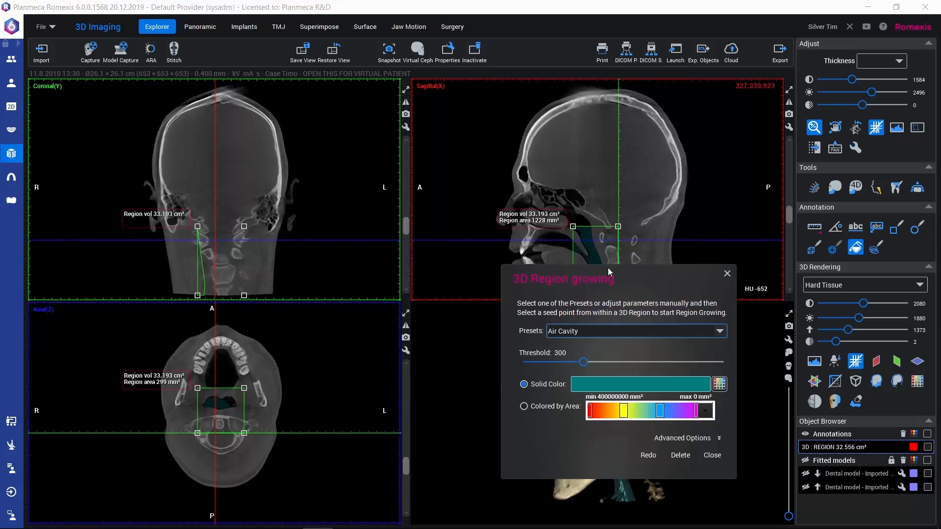
{"action": "left_click_drag", "start_coordinate": [607, 283], "coordinate": [373, 102]}
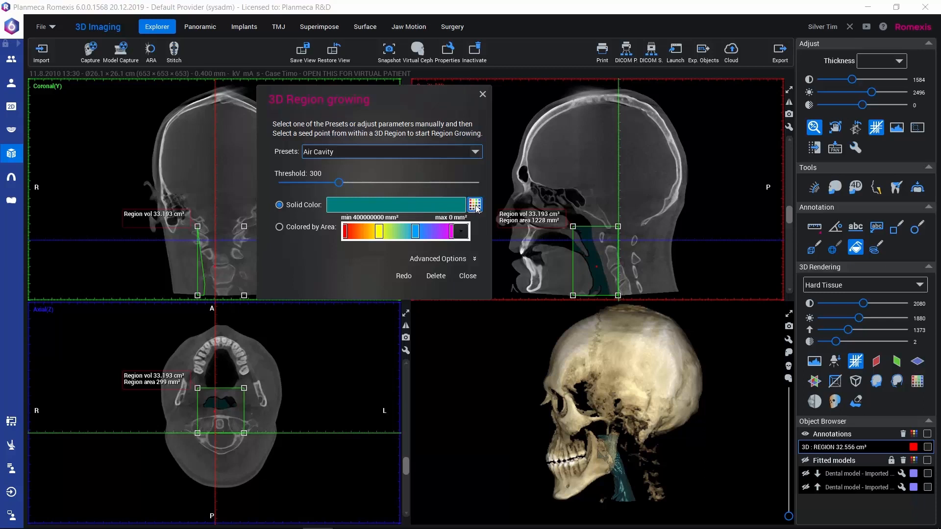
{"action": "left_click", "coordinate": [279, 228]}
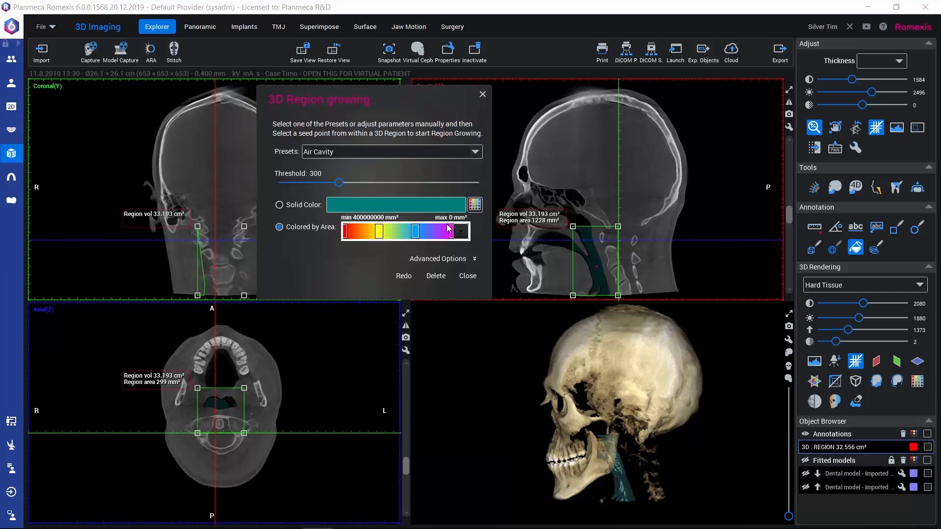
{"action": "left_click", "coordinate": [475, 259]}
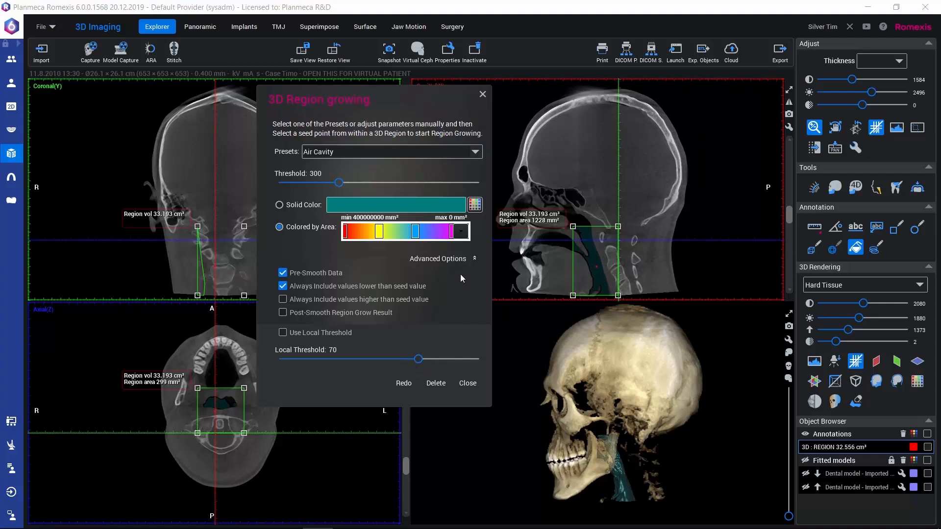
{"action": "left_click", "coordinate": [475, 258]}
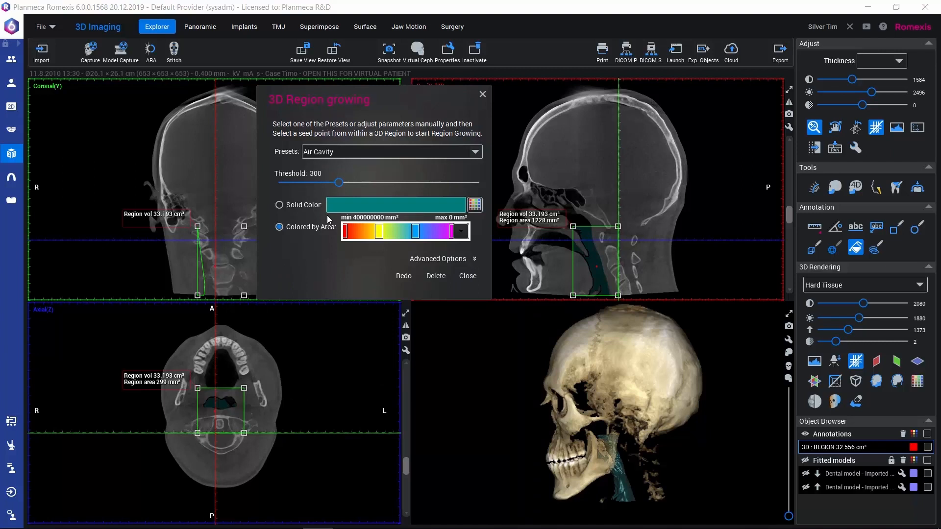
{"action": "left_click_drag", "start_coordinate": [339, 183], "coordinate": [347, 186]}
{"action": "left_click", "coordinate": [403, 276]}
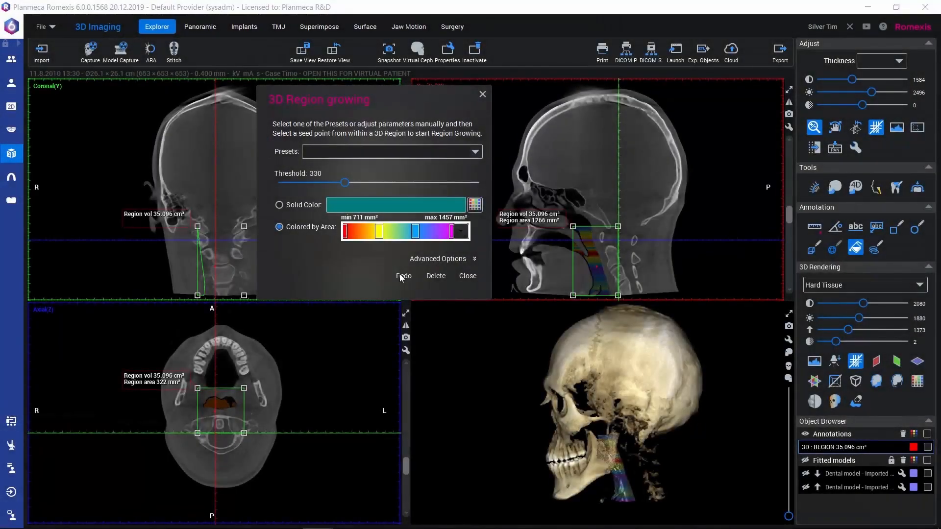
{"action": "left_click", "coordinate": [467, 276]}
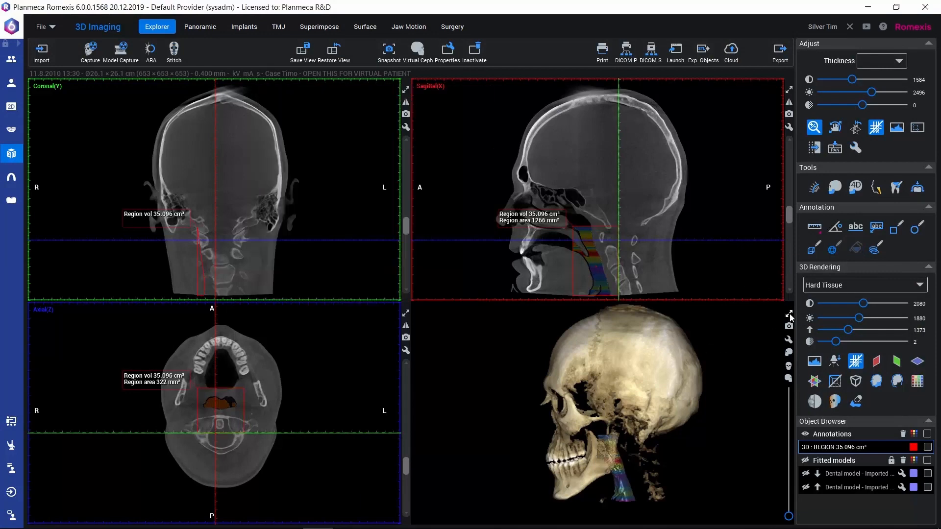
Step: Examine the area-coloured airway in an enlarged side view of the 3D skull and its cross-sectional area on the axial slices
{"action": "left_click", "coordinate": [788, 313]}
{"action": "left_click_drag", "start_coordinate": [326, 357], "coordinate": [248, 369]}
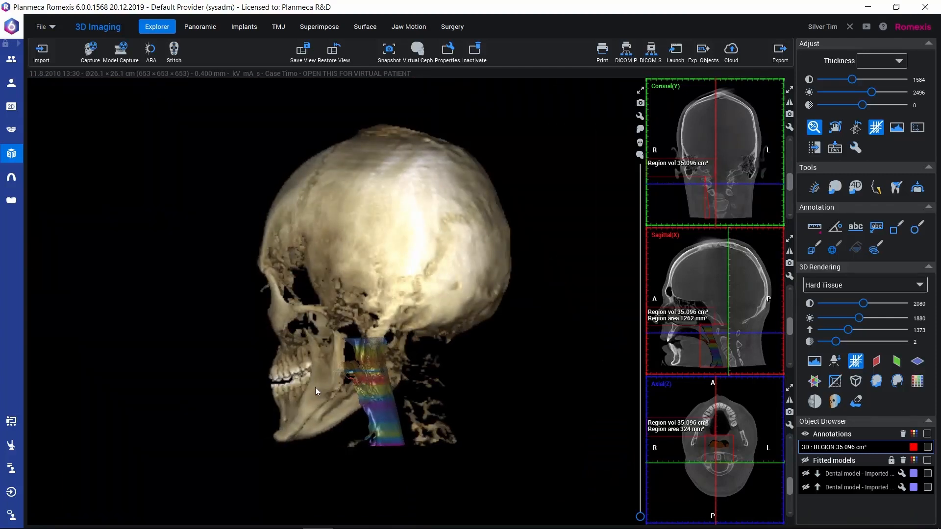
{"action": "left_click_drag", "start_coordinate": [316, 387], "coordinate": [336, 398]}
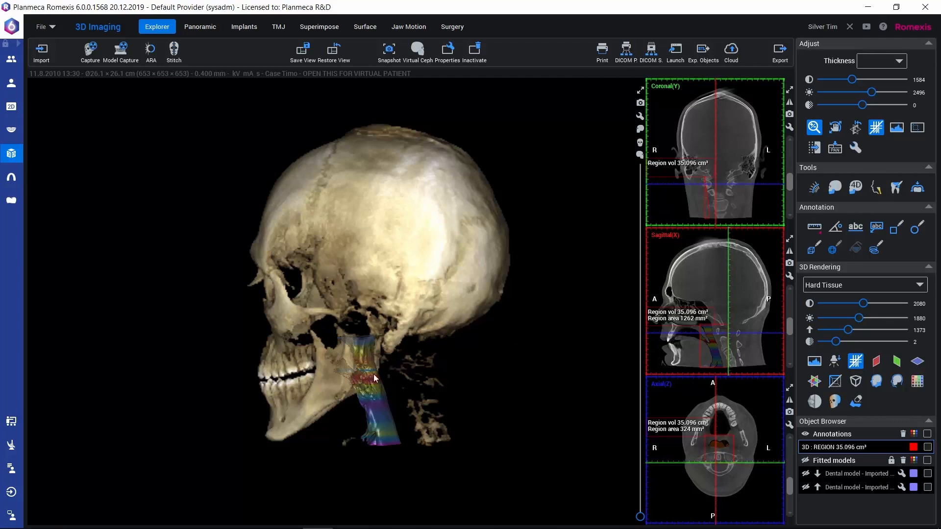
{"action": "left_click", "coordinate": [641, 92]}
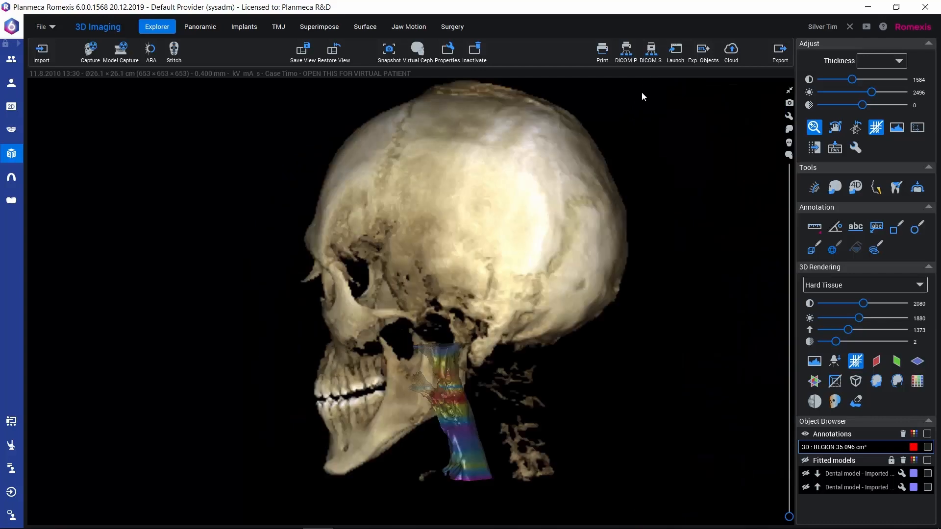
{"action": "left_click", "coordinate": [790, 92]}
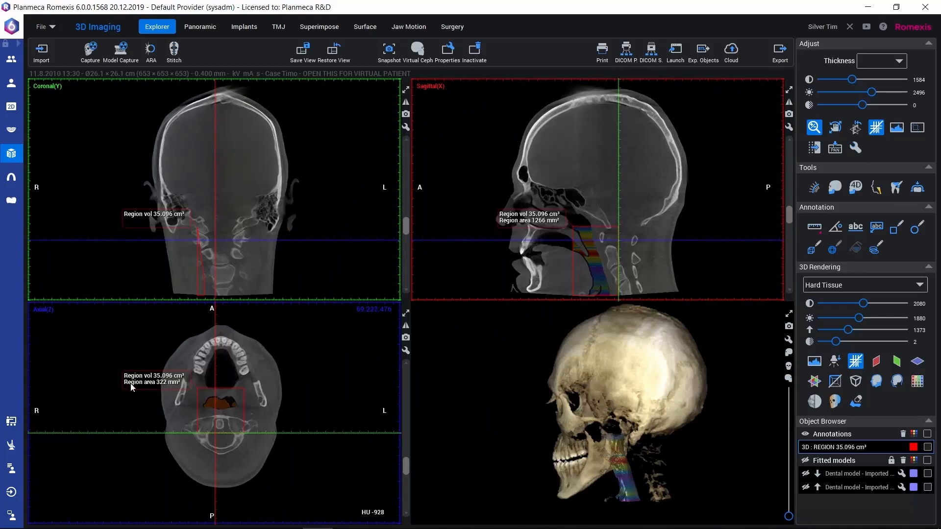
{"action": "left_click_drag", "start_coordinate": [404, 463], "coordinate": [404, 456]}
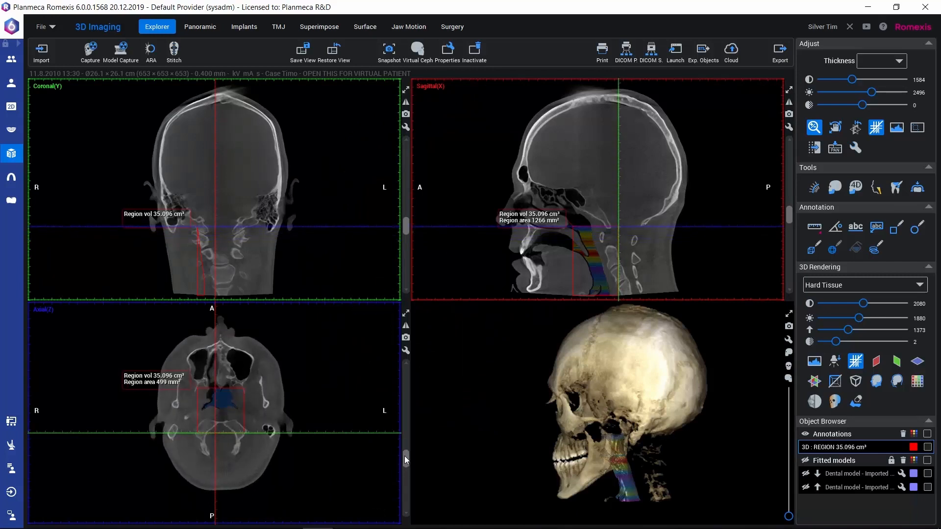